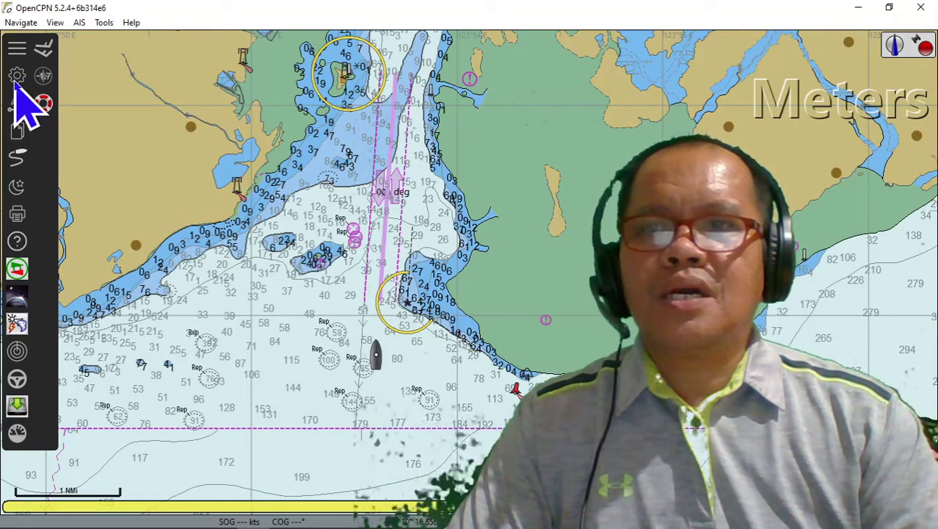
Step: Review the list of installed and available plugins in the options, including ShipDriver, and close the options
left_click(16, 78)
left_click(540, 94)
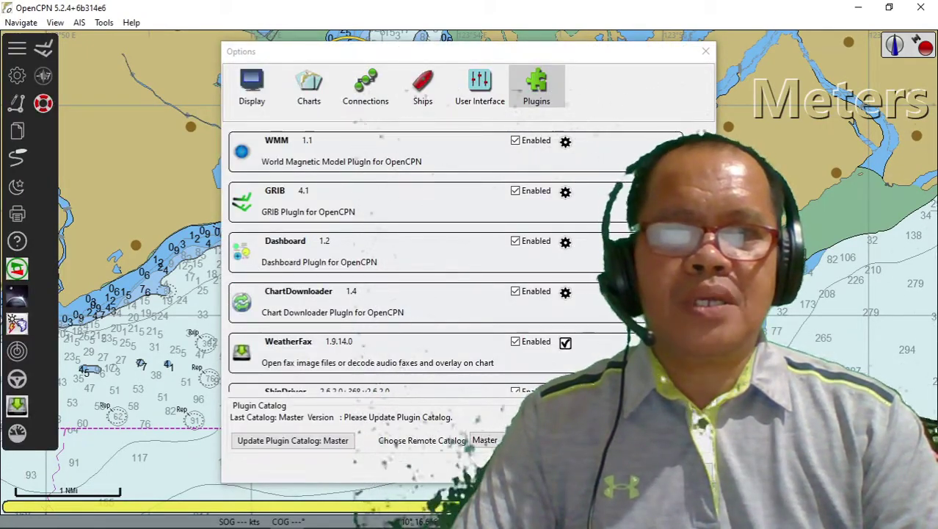
scroll(456, 257, "down", 8)
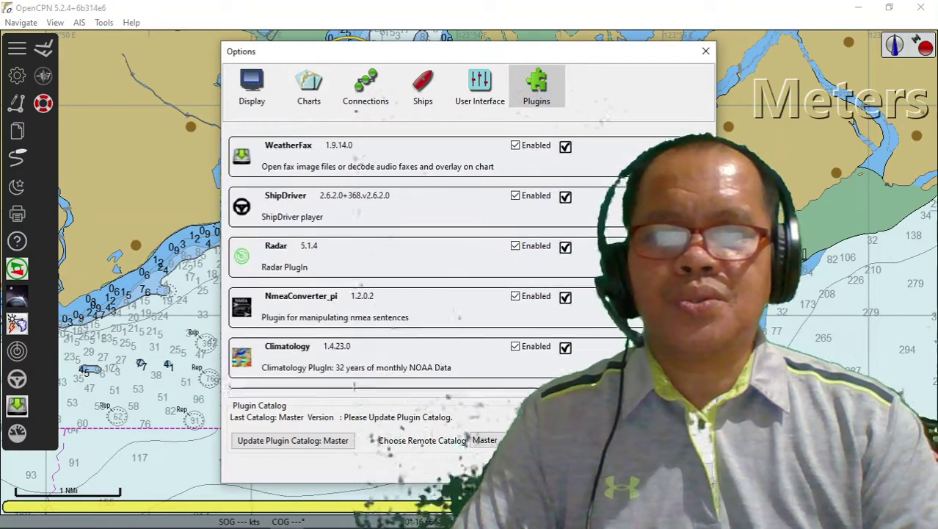
scroll(455, 257, "down", 5)
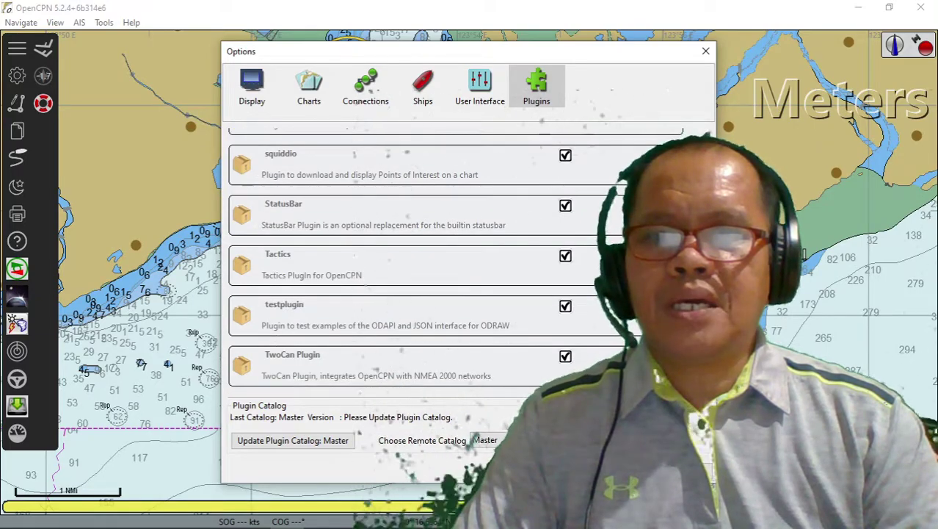
scroll(419, 257, "down", 5)
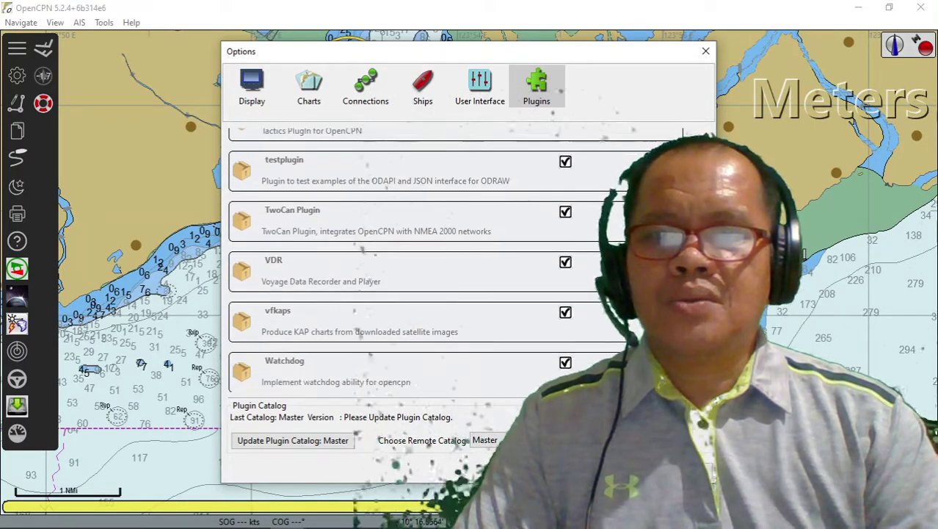
scroll(419, 258, "down", 3)
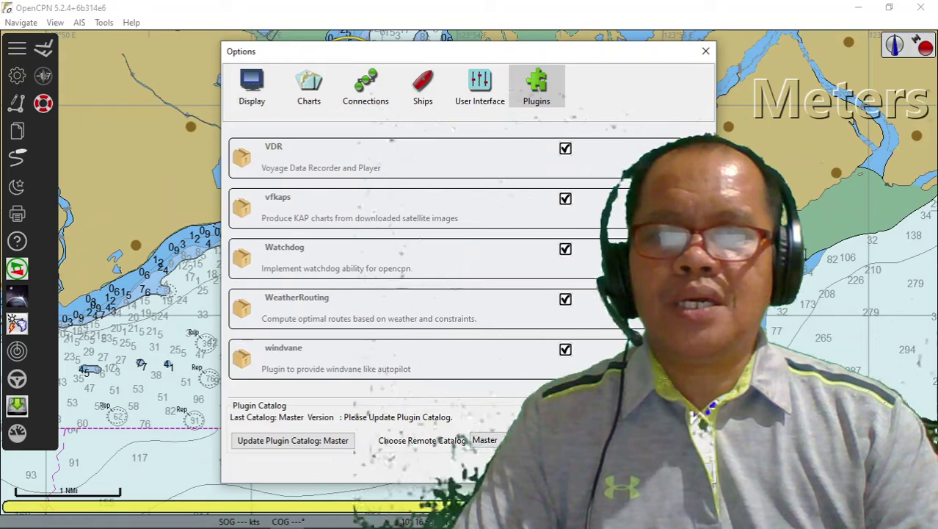
scroll(419, 264, "up", 3)
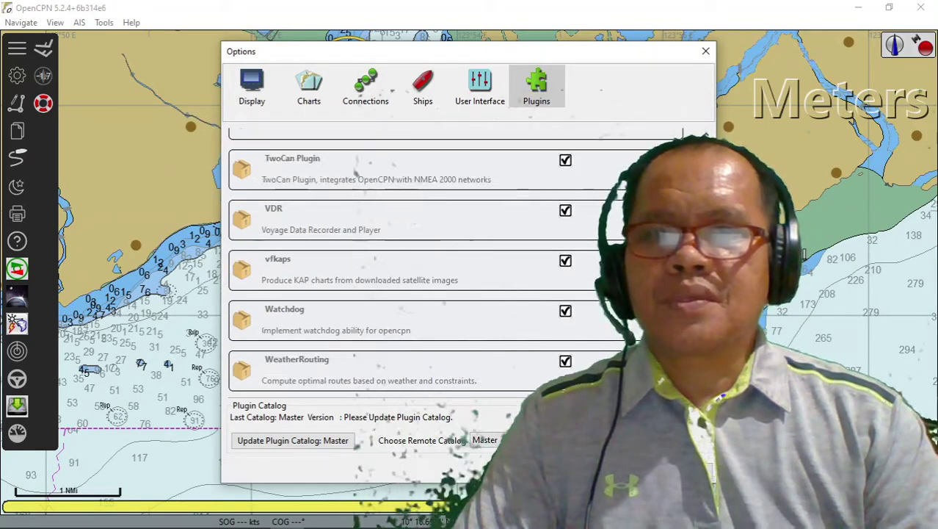
scroll(419, 264, "up", 20)
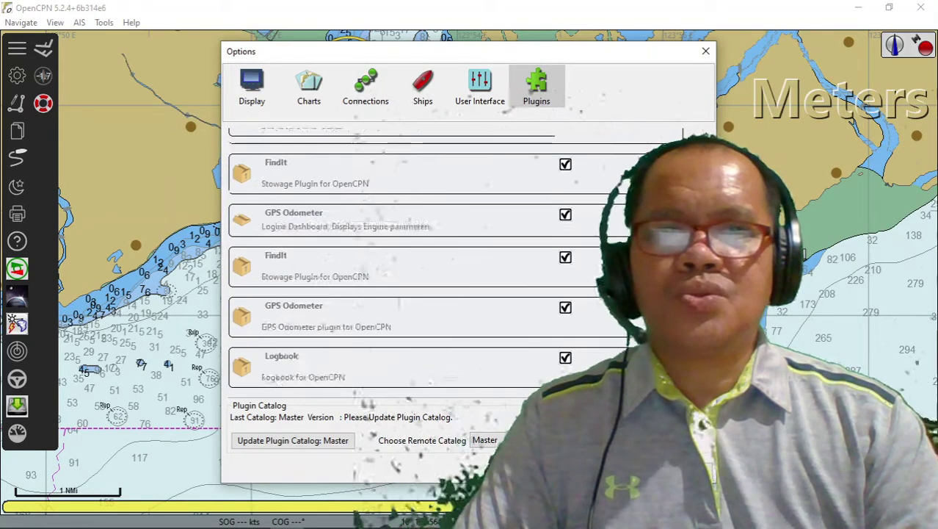
scroll(419, 264, "up", 2)
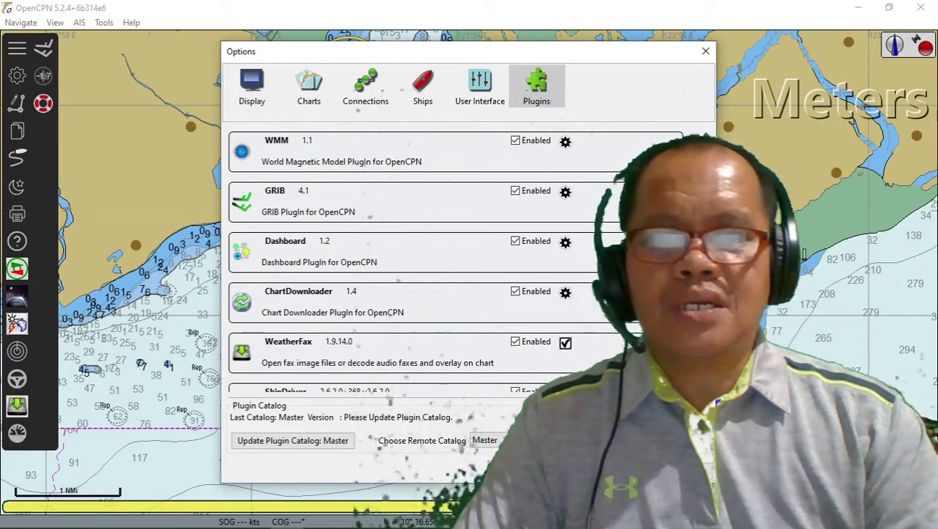
scroll(396, 265, "down", 2)
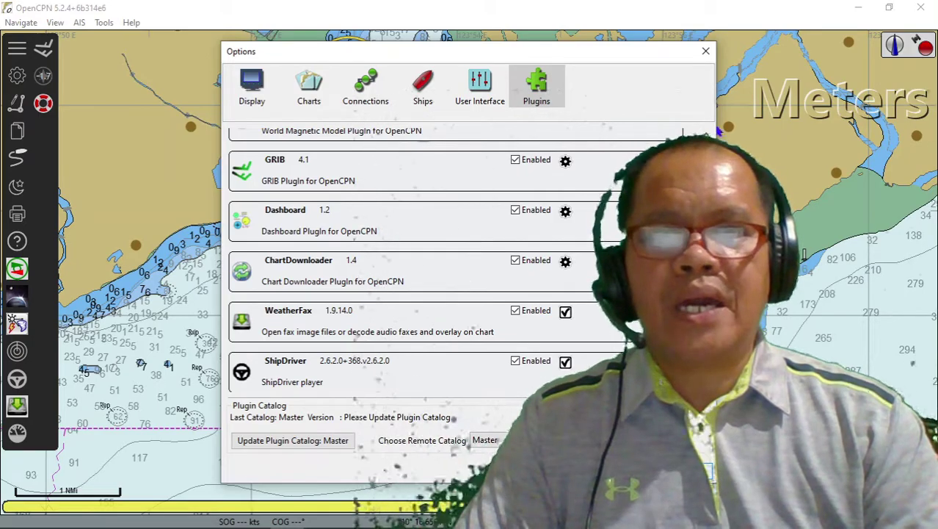
left_click(706, 53)
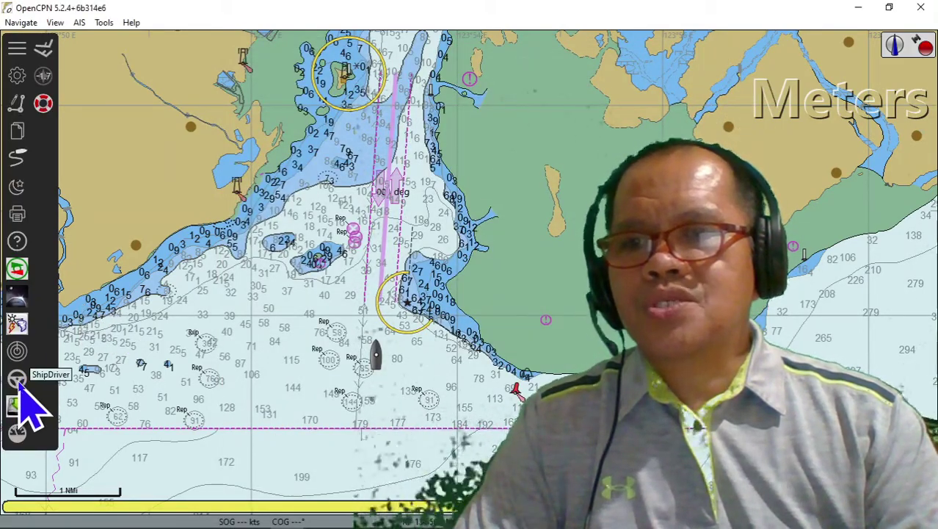
Step: Open the ShipDriver plugin and set the vessel start position at the boat's location south of the channel entrance
left_click(20, 388)
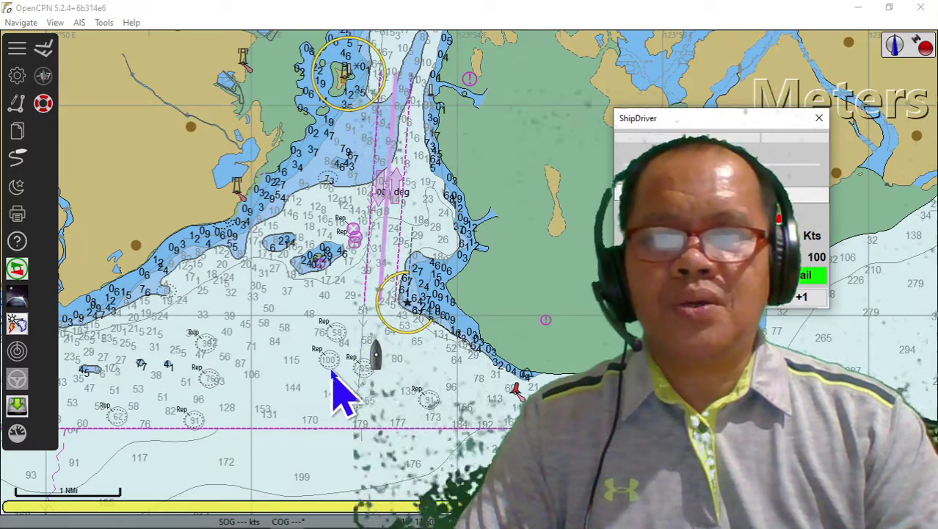
right_click(379, 363)
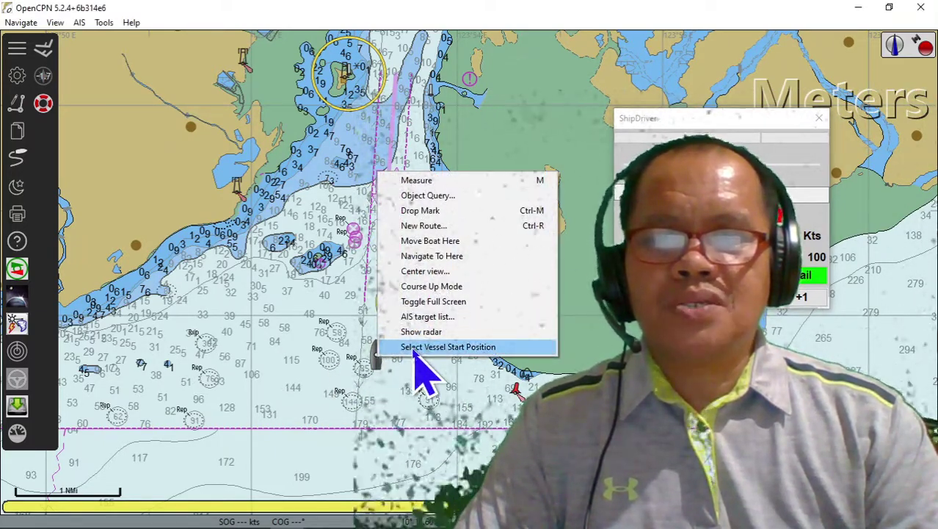
left_click(414, 349)
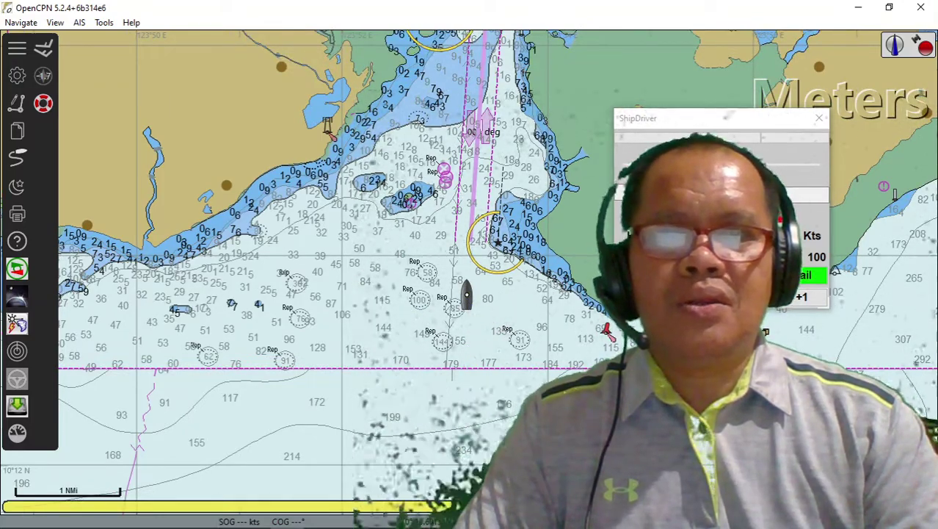
Step: Start the ShipDriver simulation with bbc.txt in the plugin's data folder as its text file, replacing the existing file
mouse_move(573, 143)
left_mouse_down()
mouse_move(478, 257)
mouse_move(457, 247)
mouse_move(449, 256)
mouse_move(457, 259)
left_mouse_up()
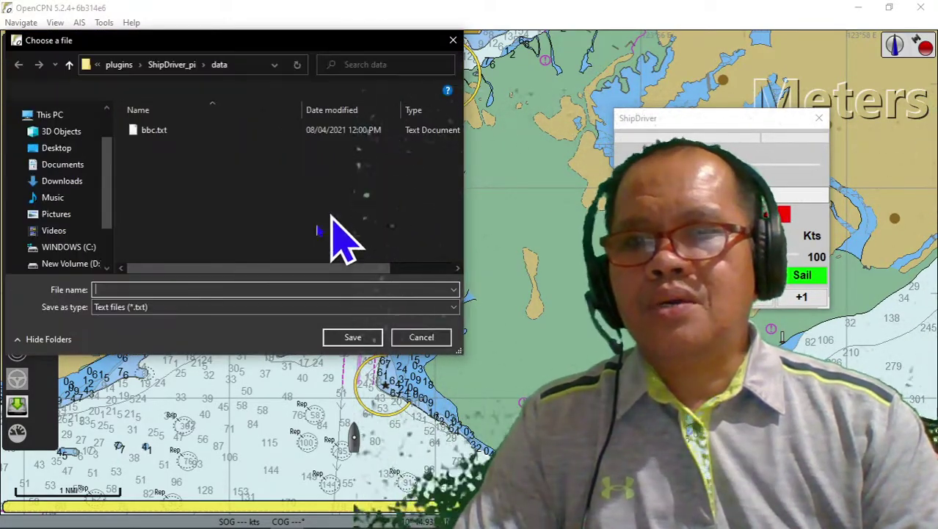
left_click(150, 133)
left_click(354, 339)
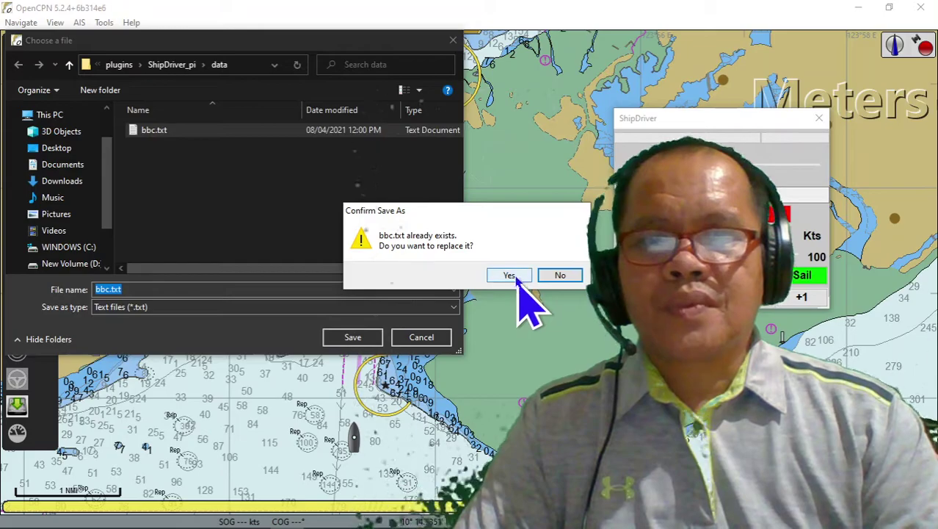
left_click(510, 275)
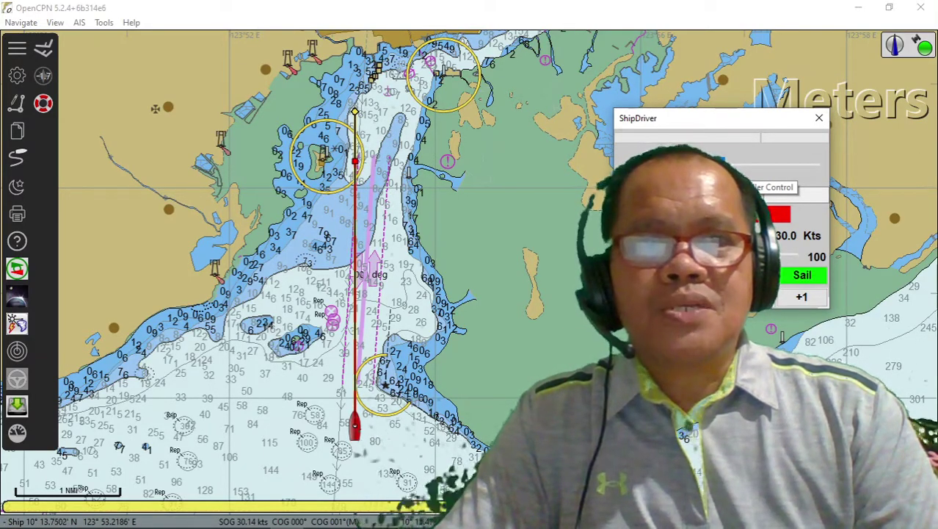
Step: Turn the vessel to port with the tiller, slow it to 10 knots, and bring the tiller back to centre
left_click(768, 138)
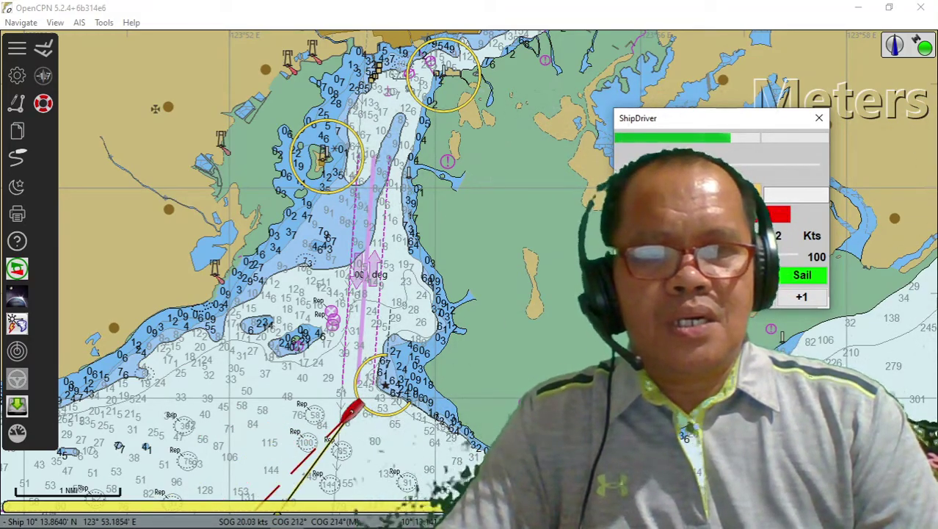
scroll(416, 275, "down", 1)
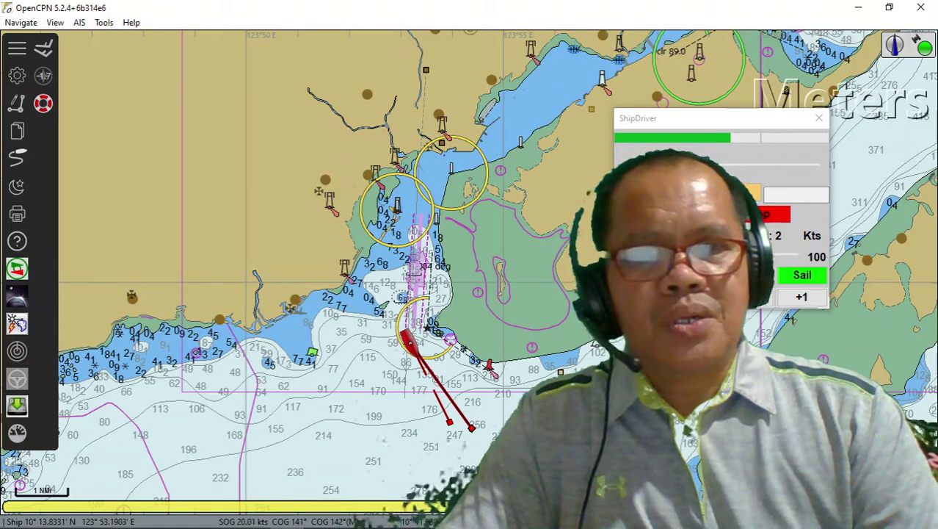
left_click(646, 256)
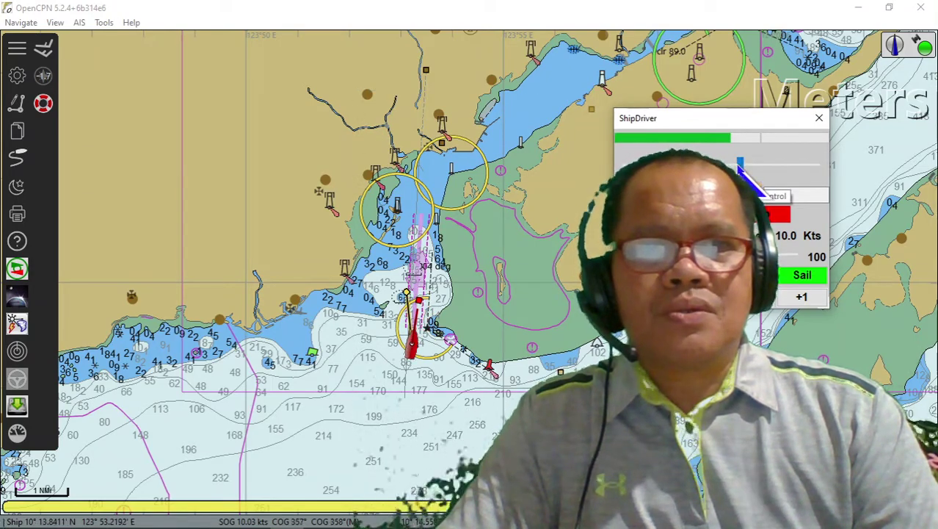
left_click(735, 171)
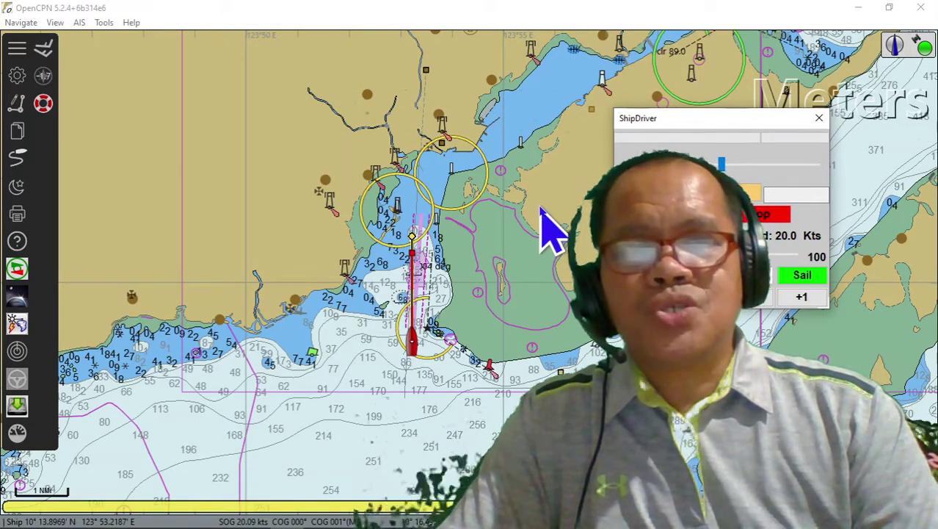
Step: Create a two-point route from south of the vessel to the north end of the channel and end it there
left_click_drag(540, 198, 457, 248)
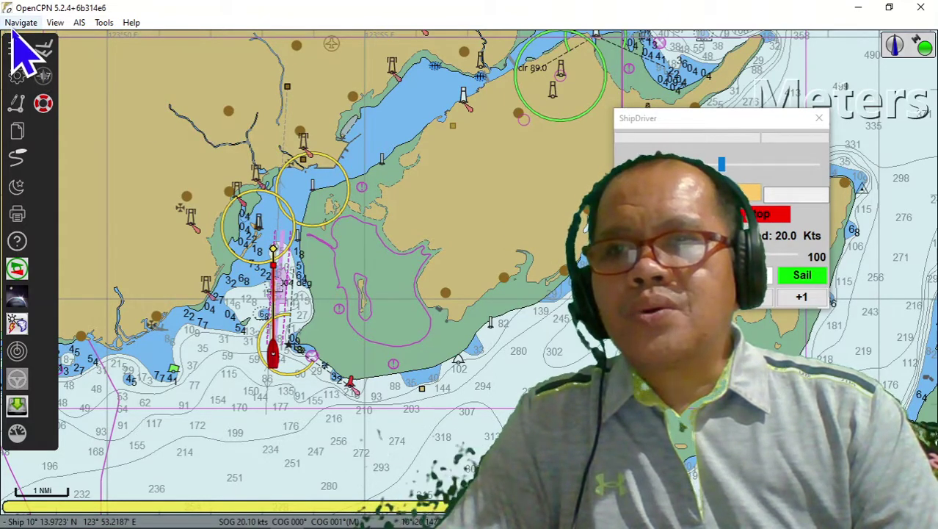
left_click(17, 104)
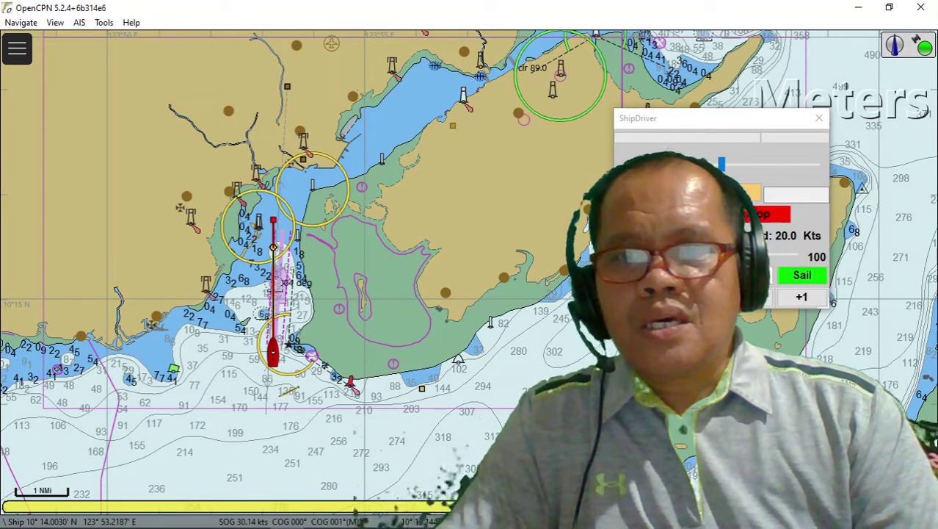
left_click(279, 397)
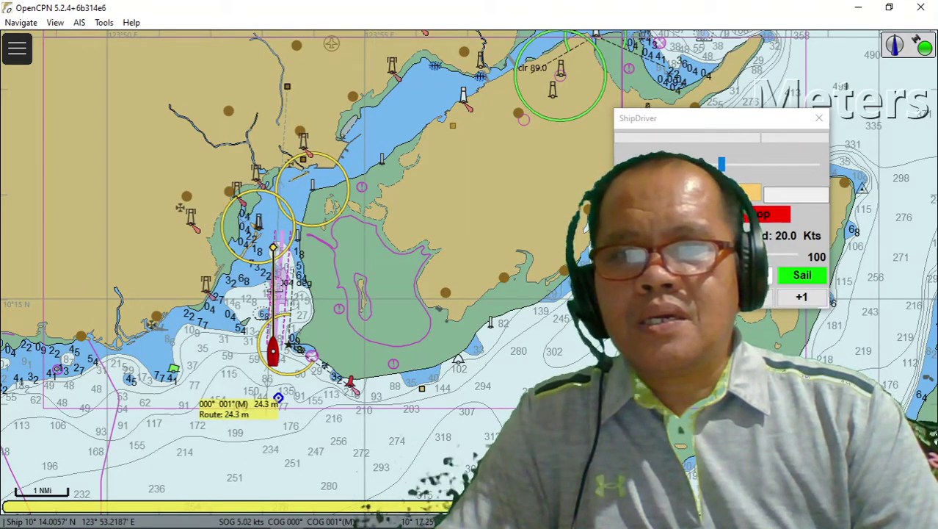
left_click(287, 181)
right_click(290, 183)
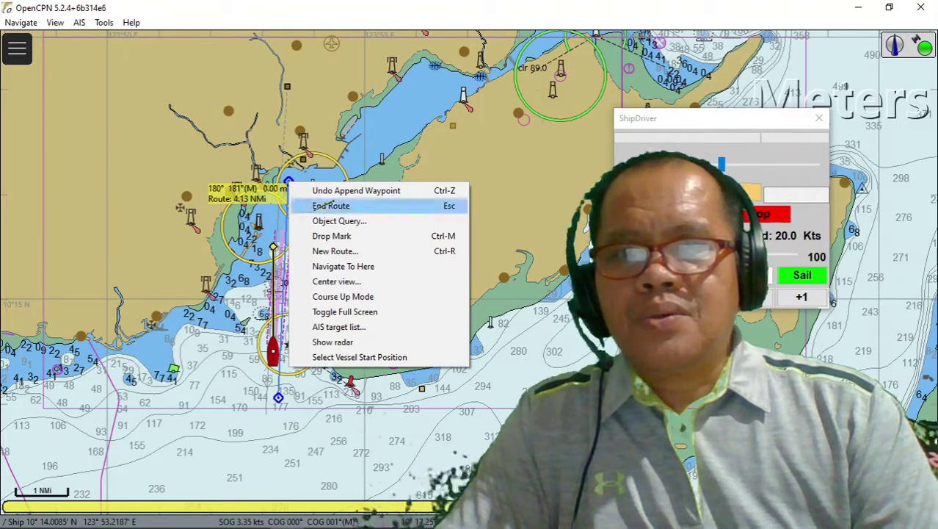
left_click(331, 205)
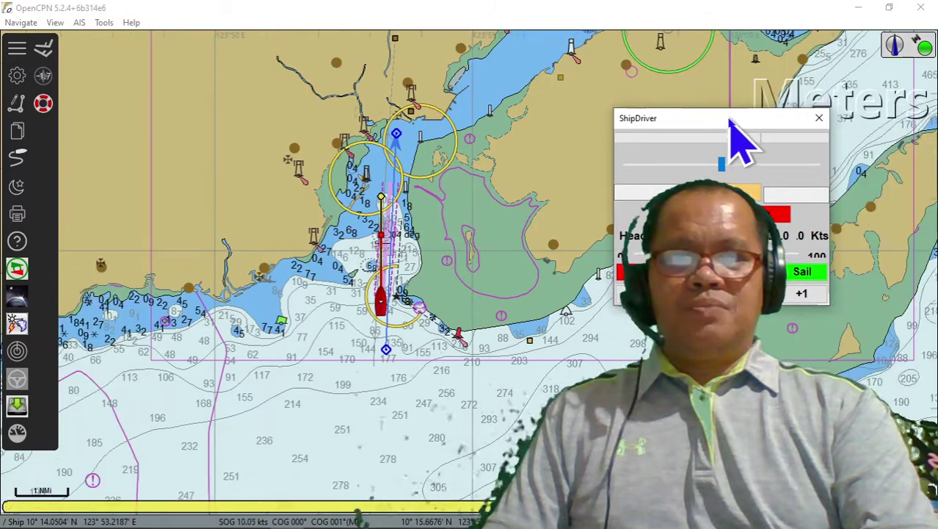
Step: Move the ShipDriver window over the land and water west of the vessel, steer with 1 S tiller, and slow to 10 knots
left_click_drag(729, 119, 169, 166)
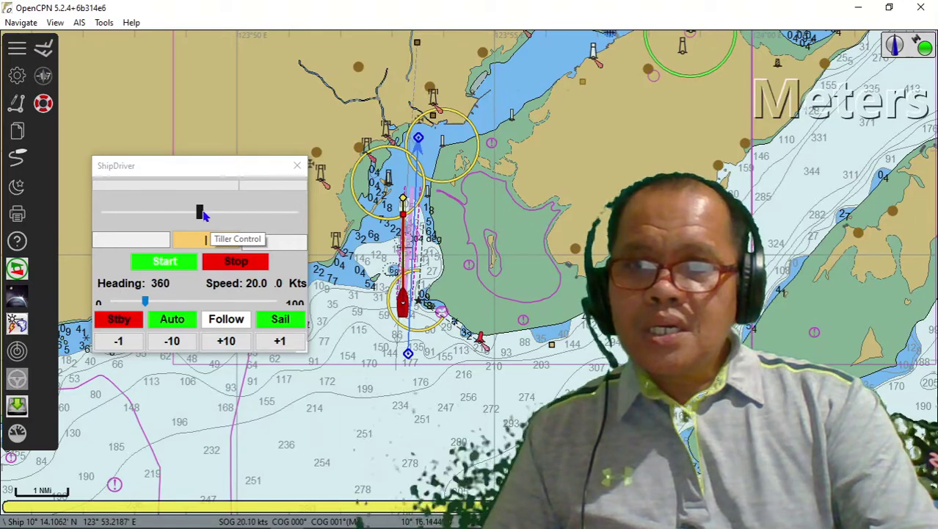
left_click(205, 216)
left_click(206, 216)
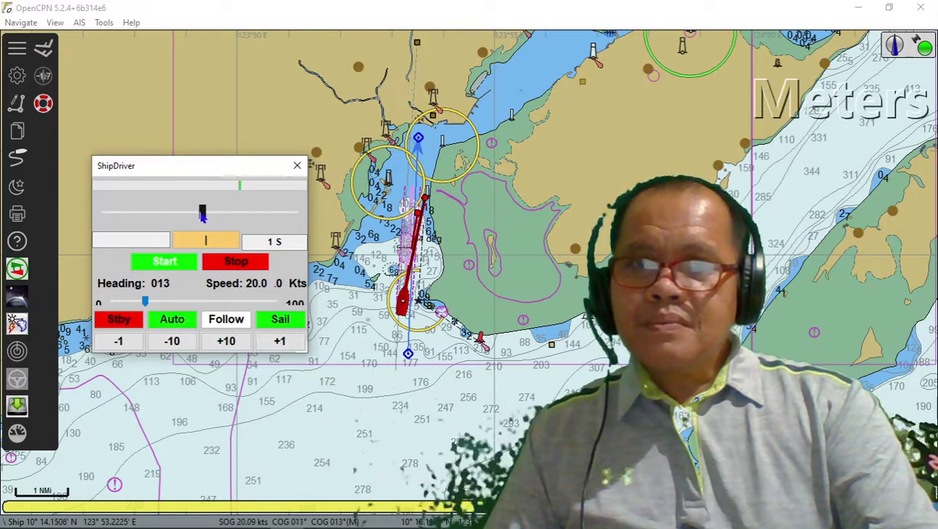
left_click(200, 216)
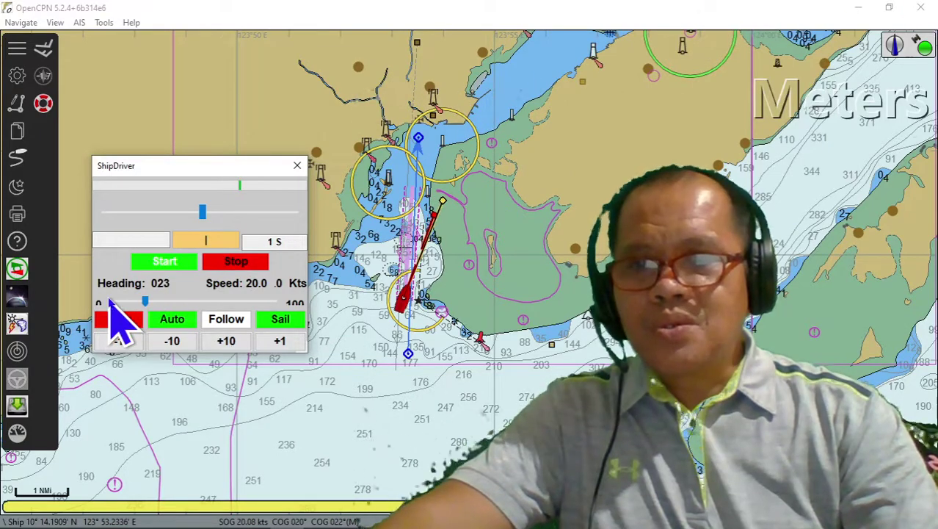
left_click(116, 301)
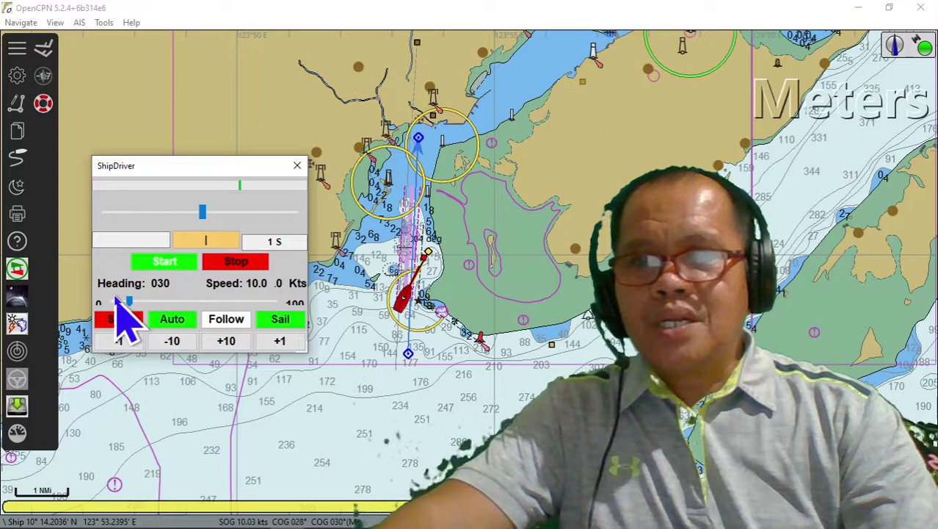
Step: Turn the vessel to port with the tiller, ease the tiller back to 1 S, and stop the simulation
left_click(162, 213)
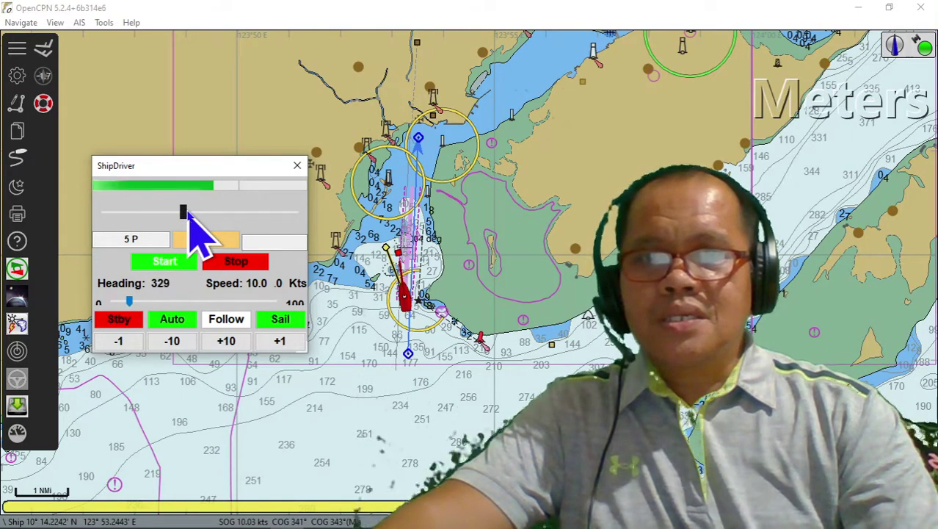
left_click(197, 213)
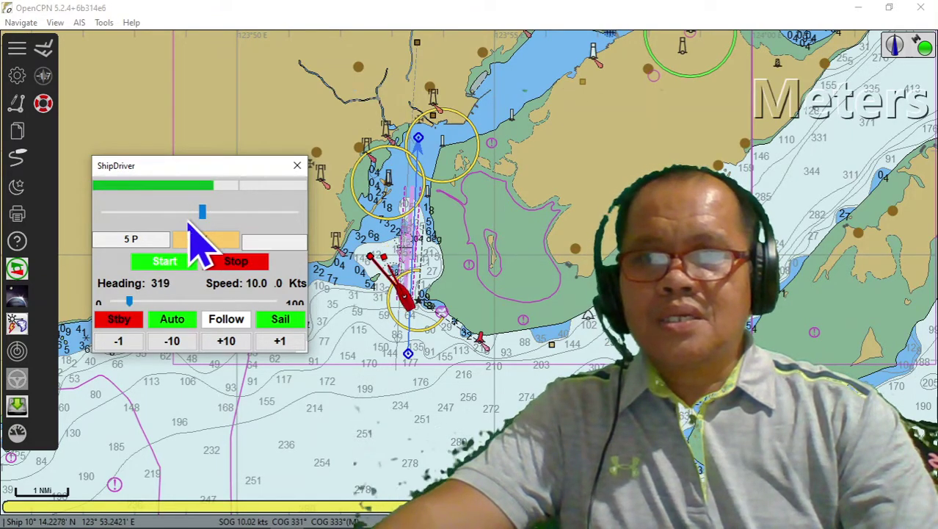
left_click(236, 267)
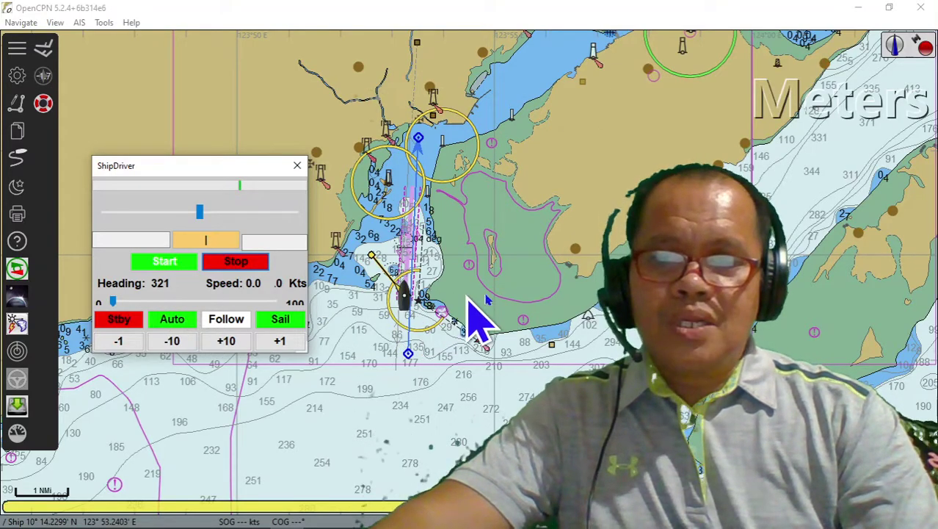
mouse_move(482, 340)
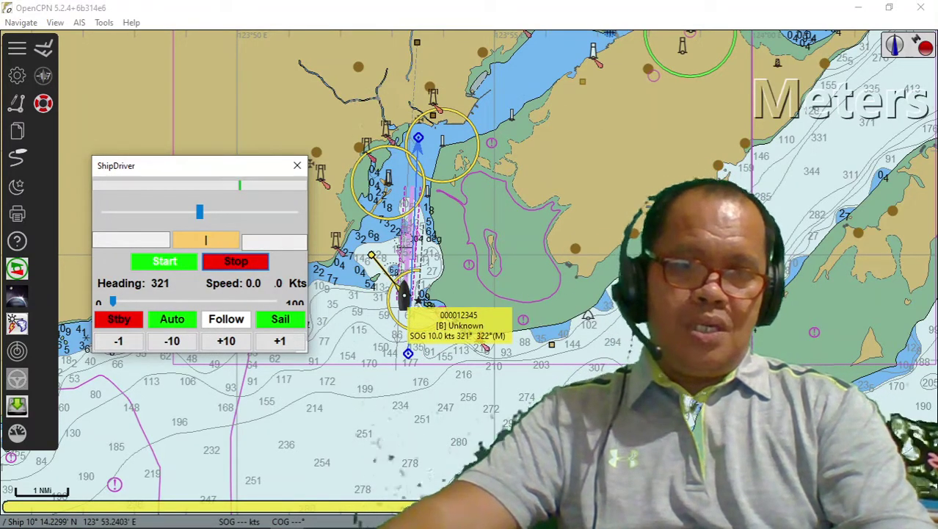
left_click(357, 510)
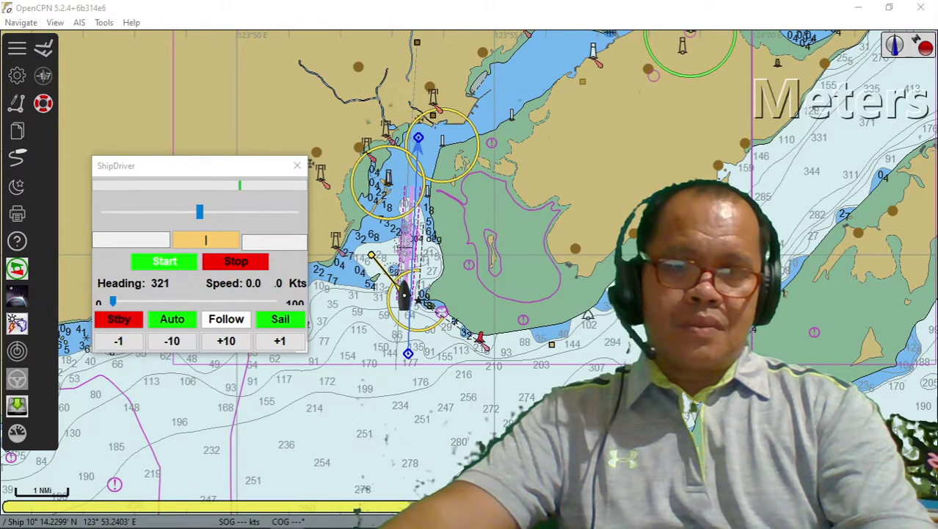
key("minus")
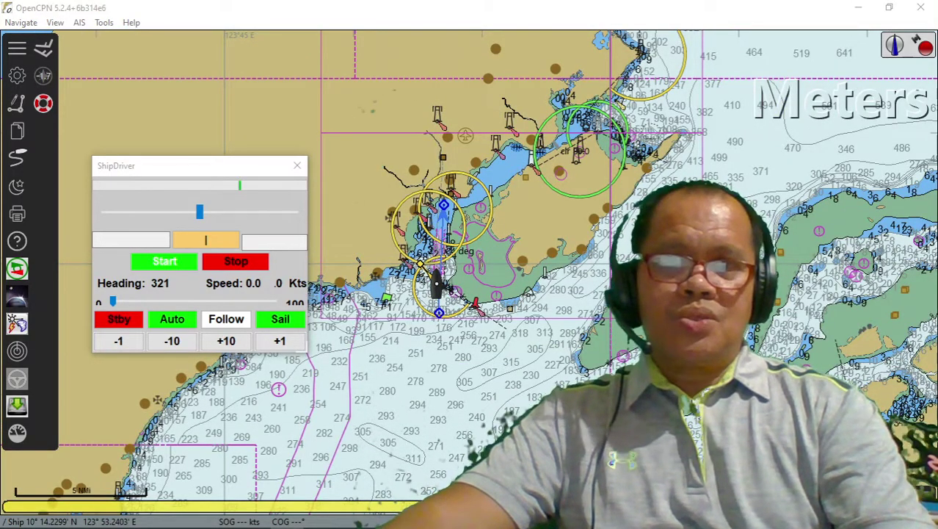
Step: Move the ShipDriver window farther northwest so it stays clear of the vessel and the channel ahead
key("plus")
key("plus")
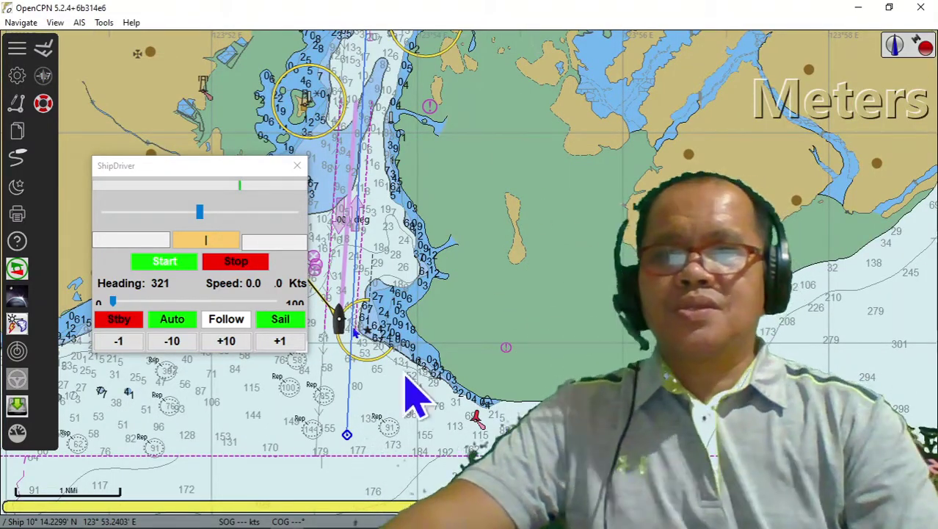
left_click_drag(188, 169, 154, 112)
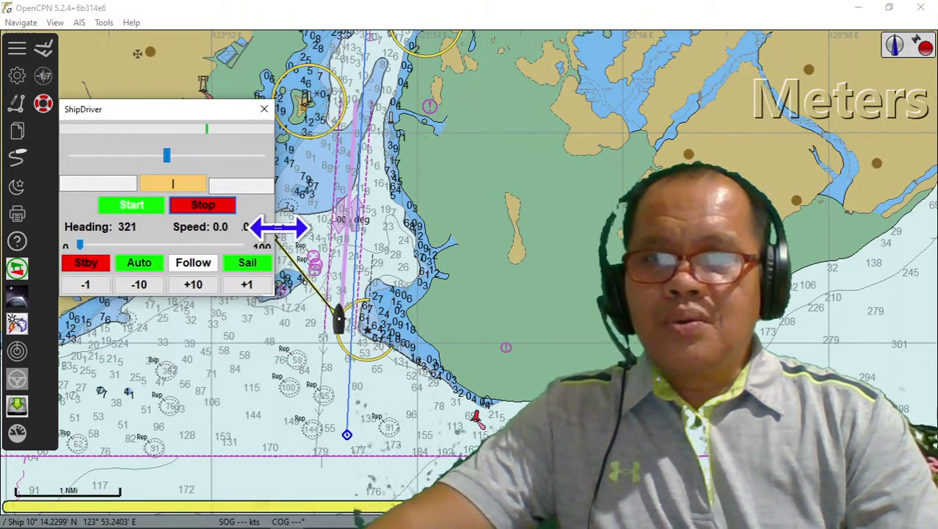
left_click_drag(147, 83, 135, 200)
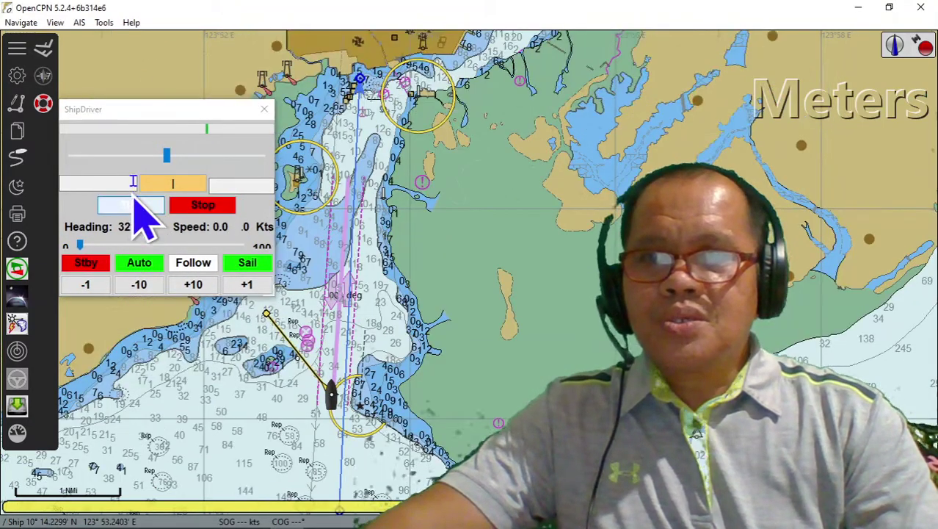
left_click_drag(268, 359, 328, 324)
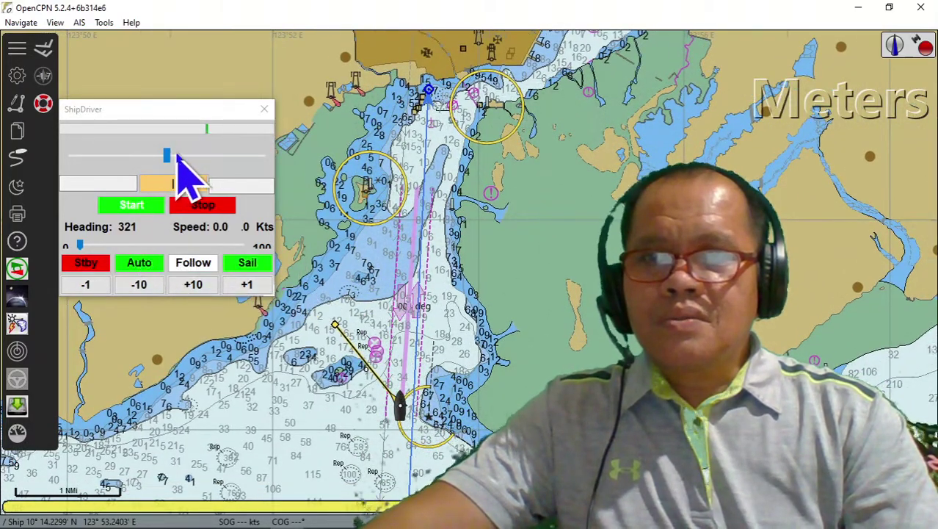
Step: Set the tiller to 6 S and the speed to 20 knots, and start the simulation
left_click(178, 155)
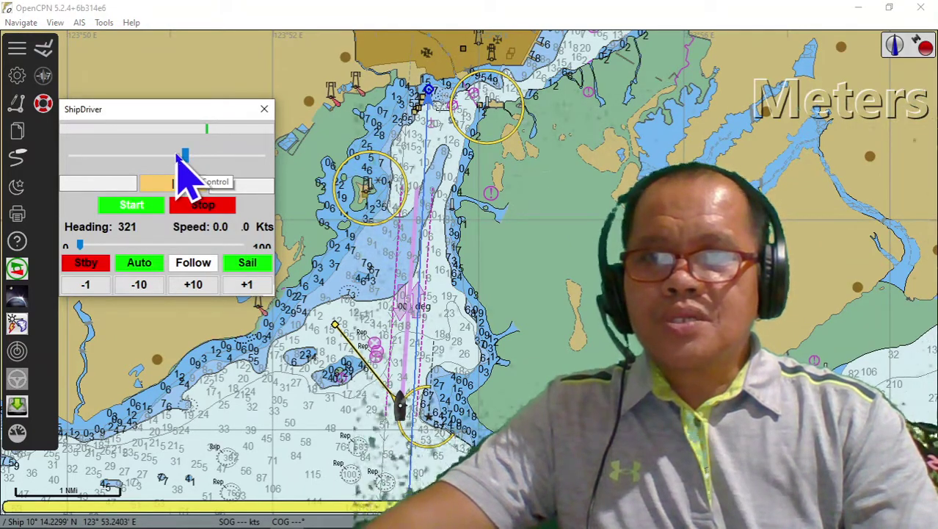
left_click(112, 245)
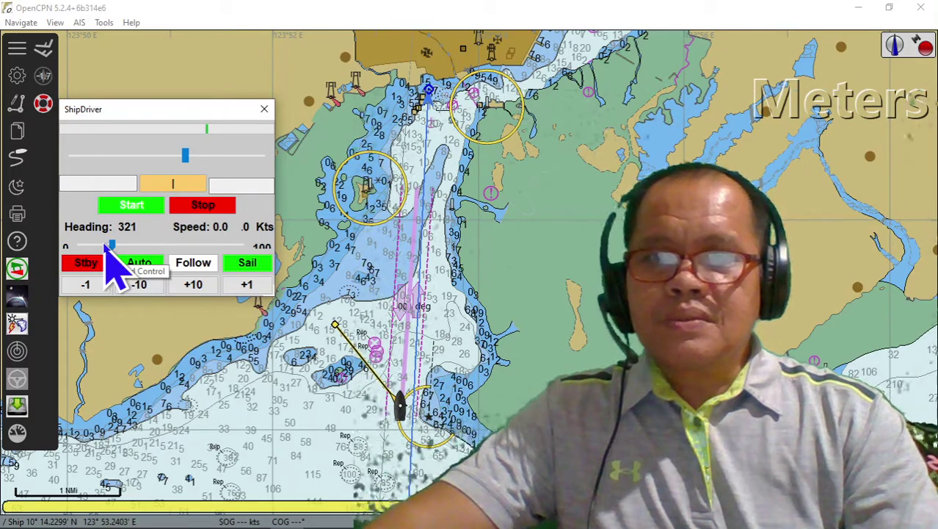
left_click(145, 209)
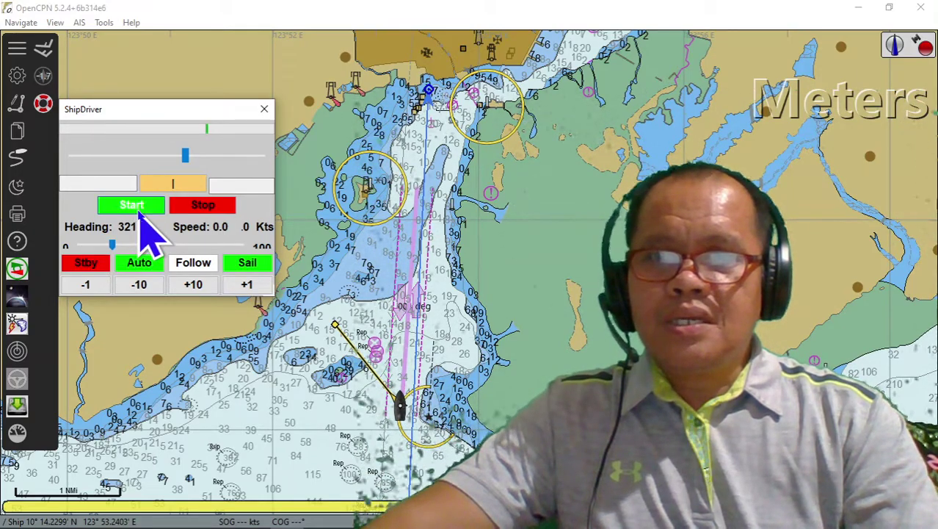
Step: Save the simulation's text file as bbc.txt in the ShipDriver_pi data folder, replacing the existing file
left_click(156, 262)
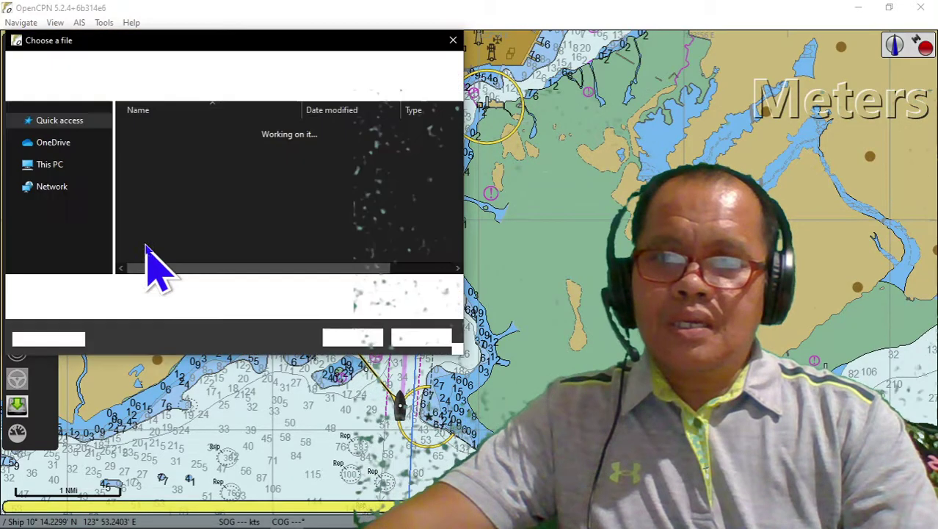
left_click(166, 134)
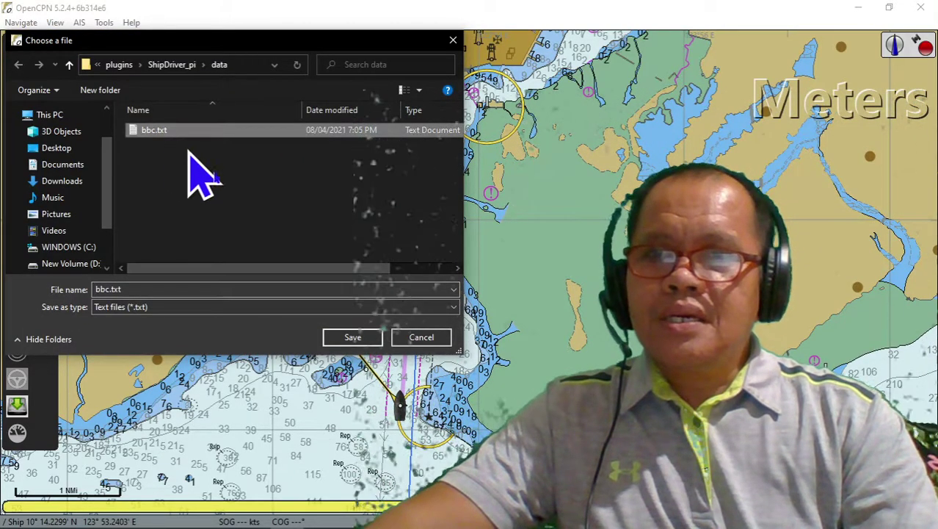
left_click(351, 337)
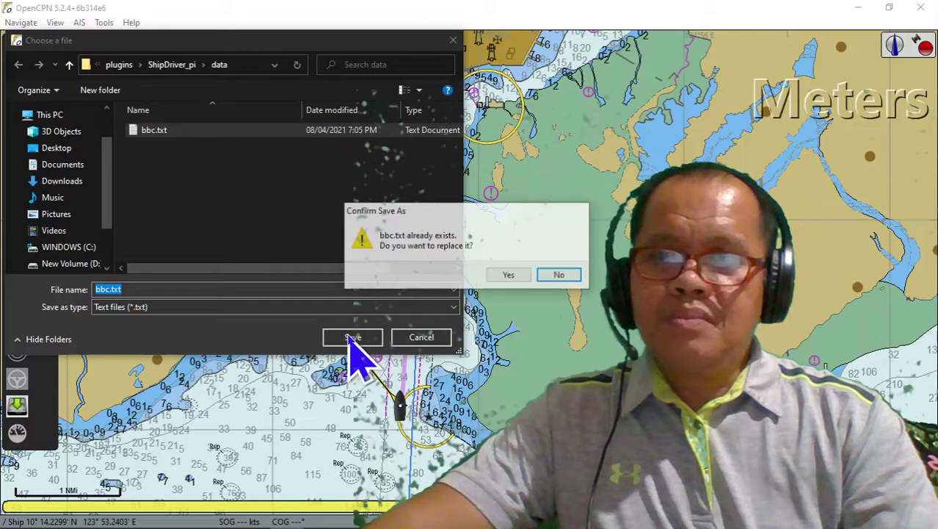
left_click(509, 276)
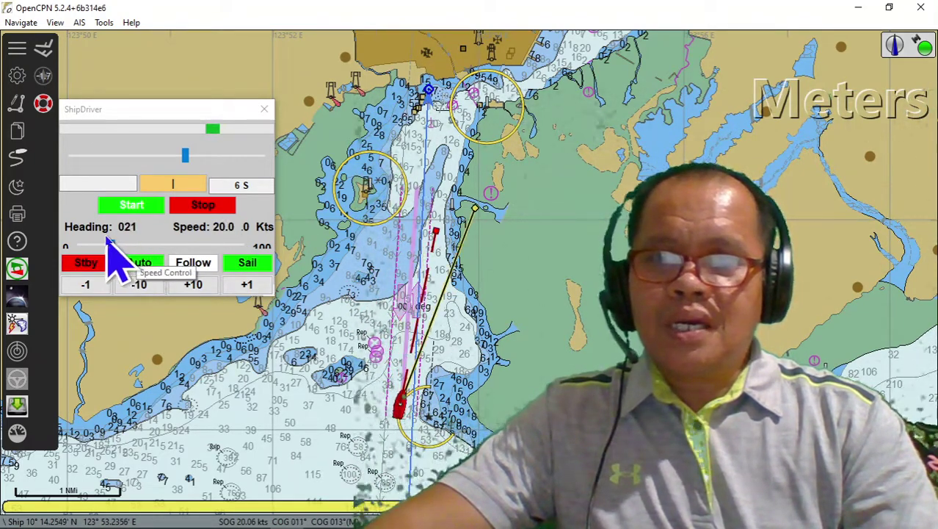
Step: Slow the vessel to 10 knots and turn it to port with 6 P tiller
left_click(106, 245)
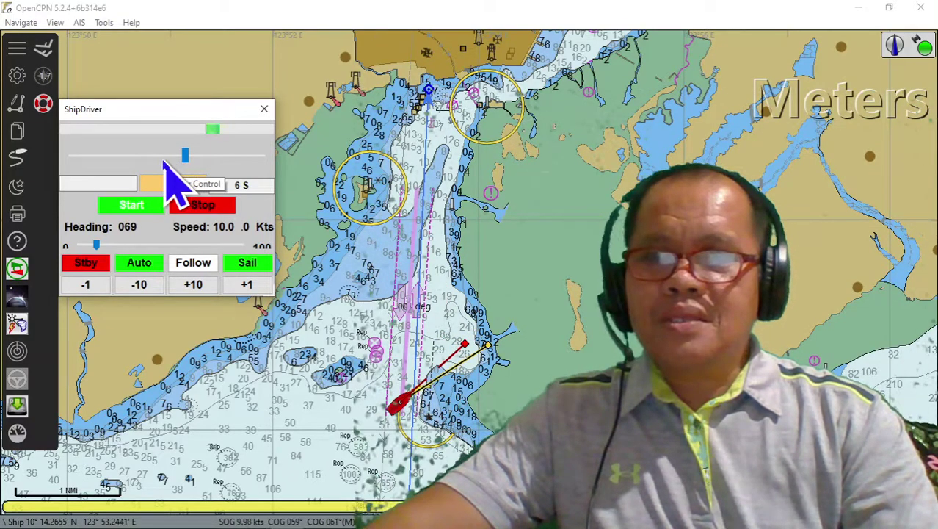
left_click(165, 157)
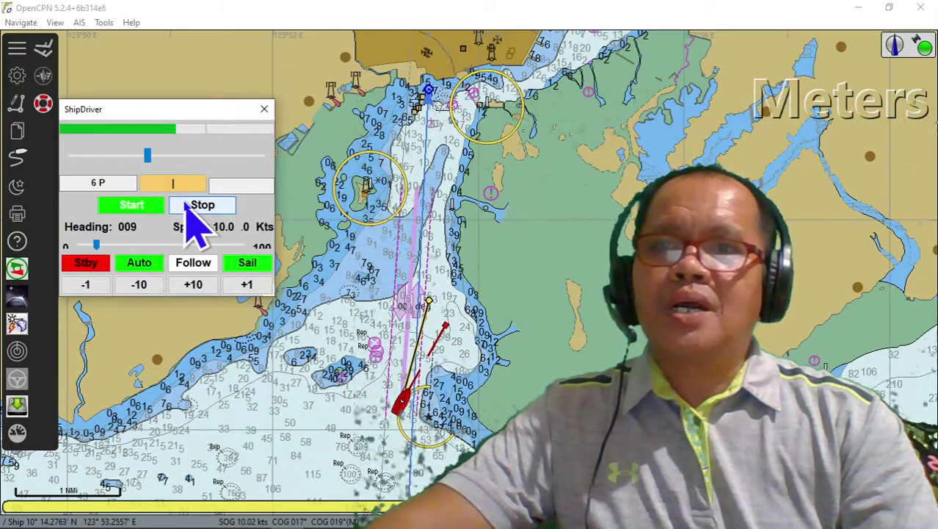
Step: Stop the vessel simulation in ShipDriver
left_click(189, 206)
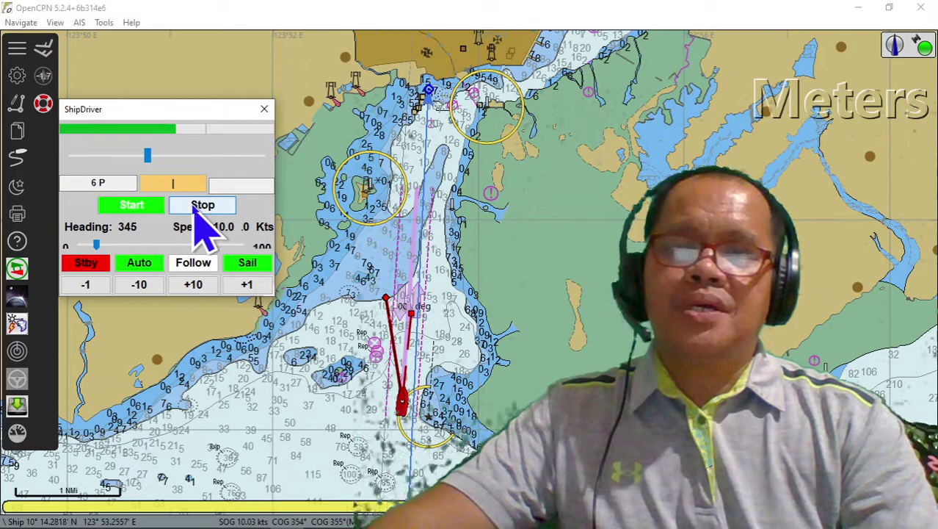
left_click(203, 209)
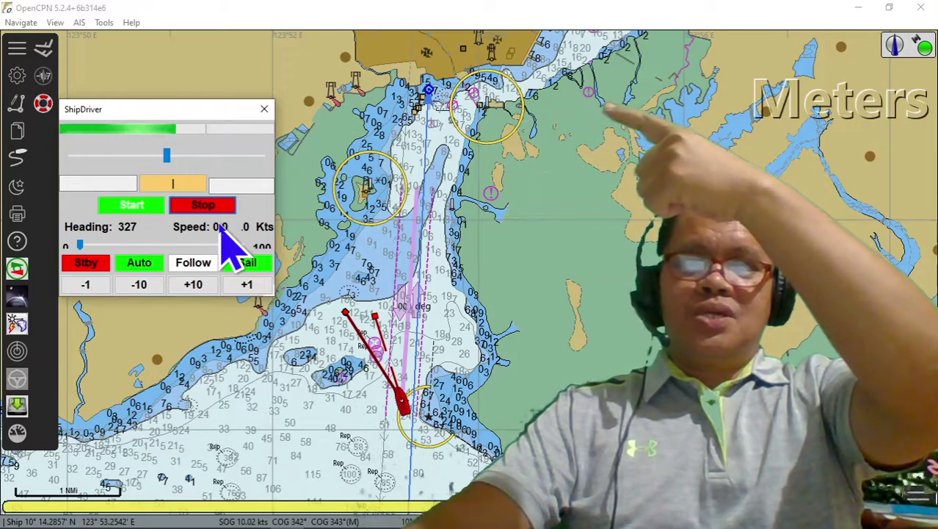
left_click(179, 209)
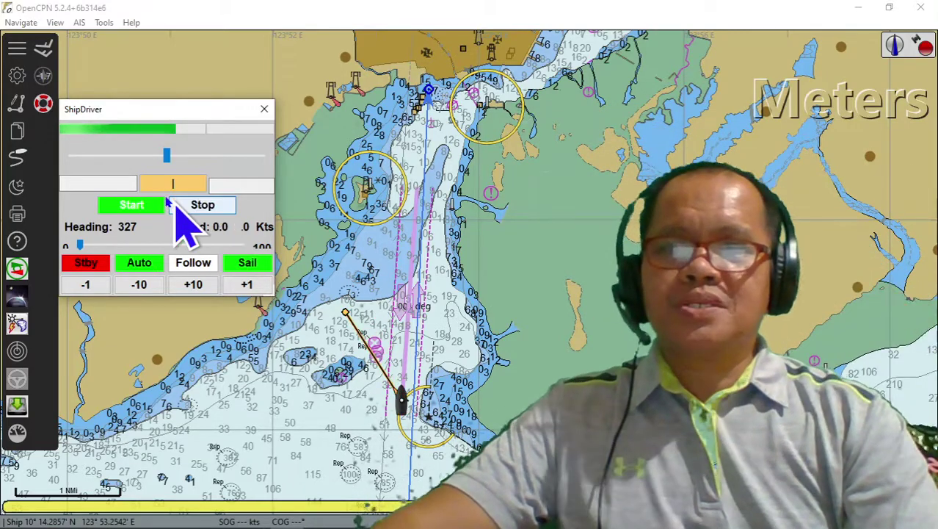